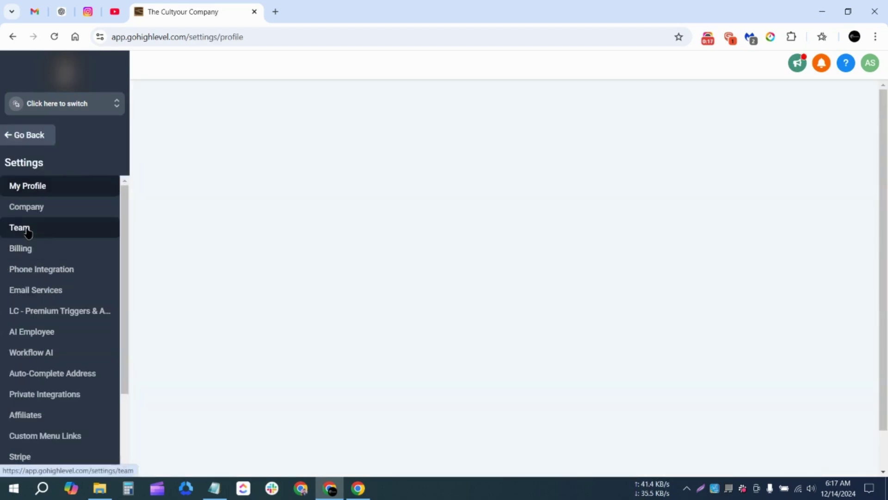
Open the agency's team settings and start adding a new employee.
click(26, 230)
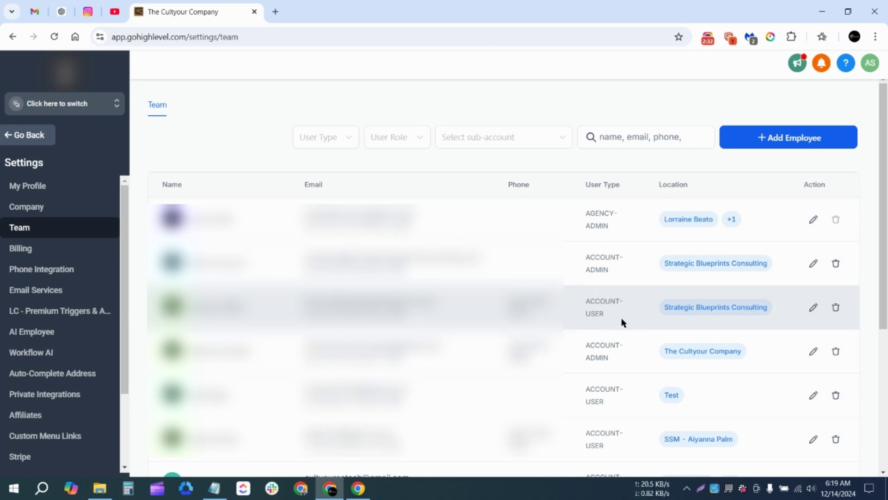
click(786, 141)
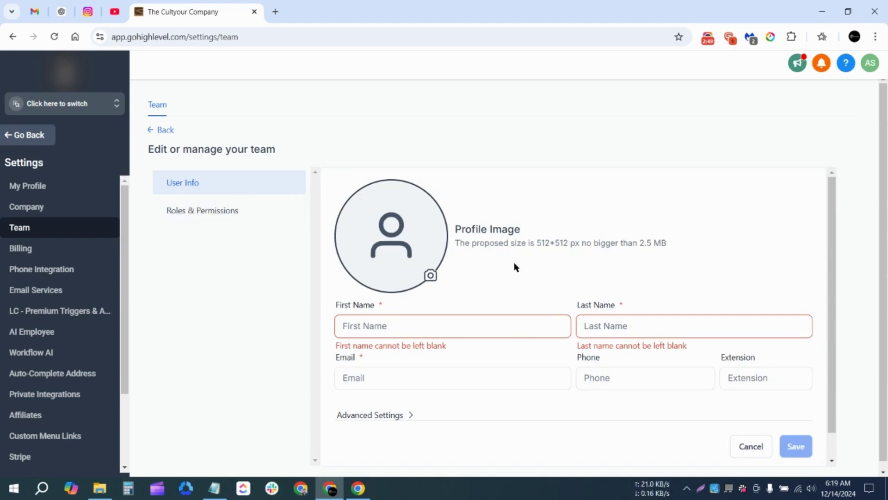
scroll(568, 250, down, 1)
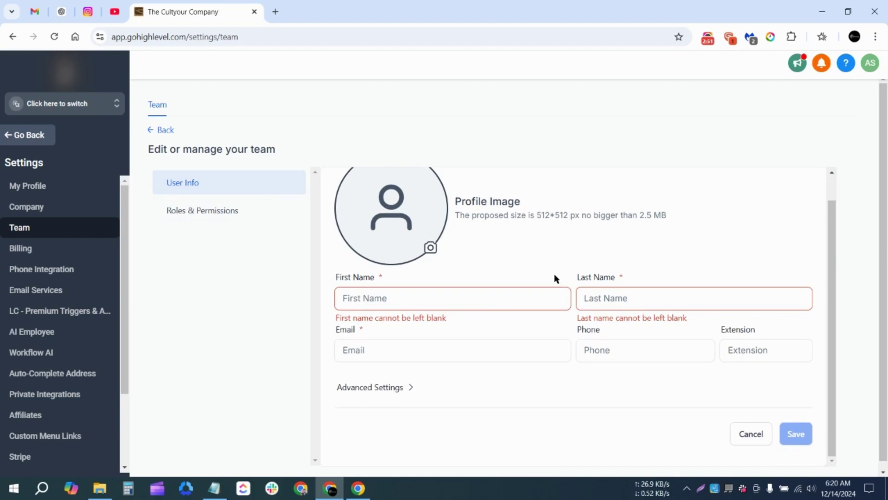
Examine the new employee's name, email and phone fields and the password field in the advanced settings.
click(386, 303)
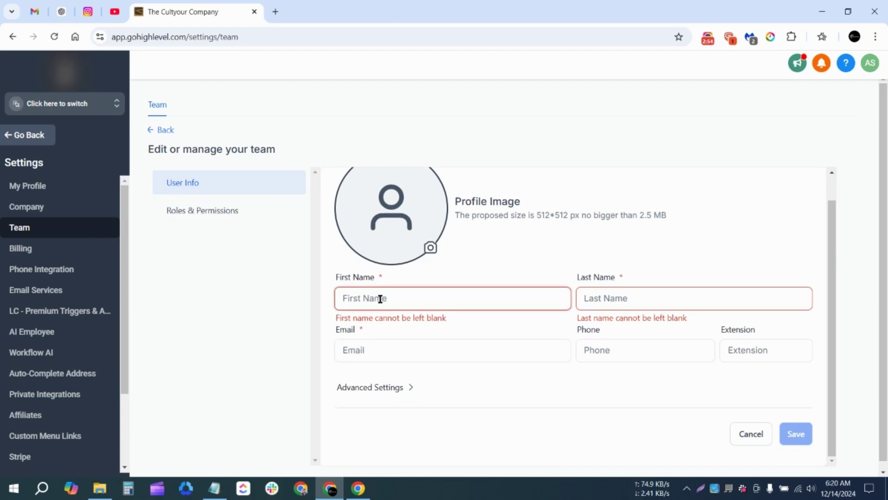
click(391, 350)
click(642, 355)
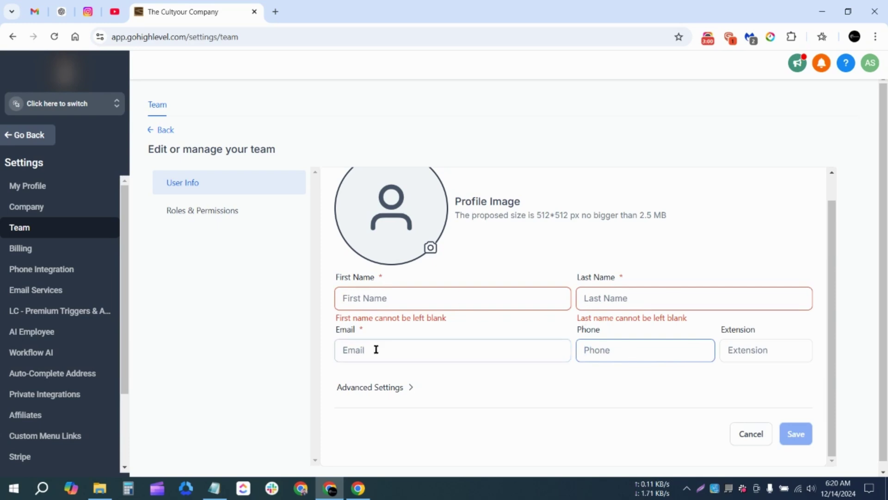
click(394, 387)
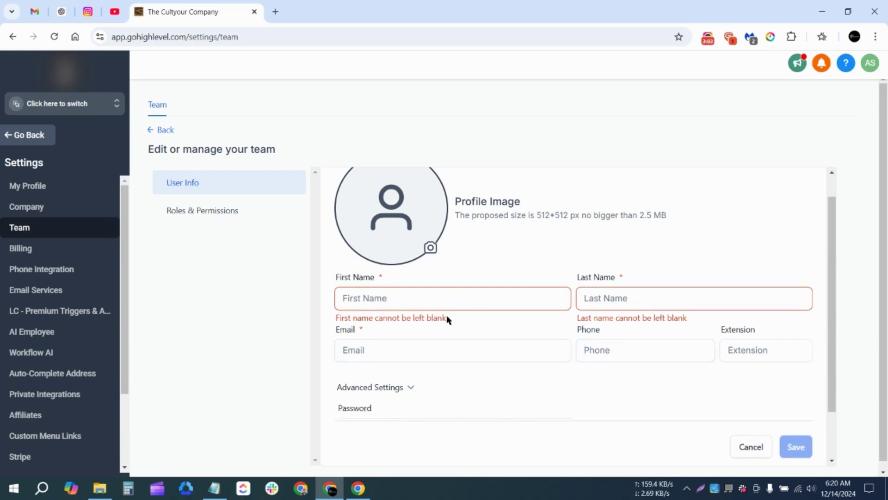
scroll(445, 324, down, 2)
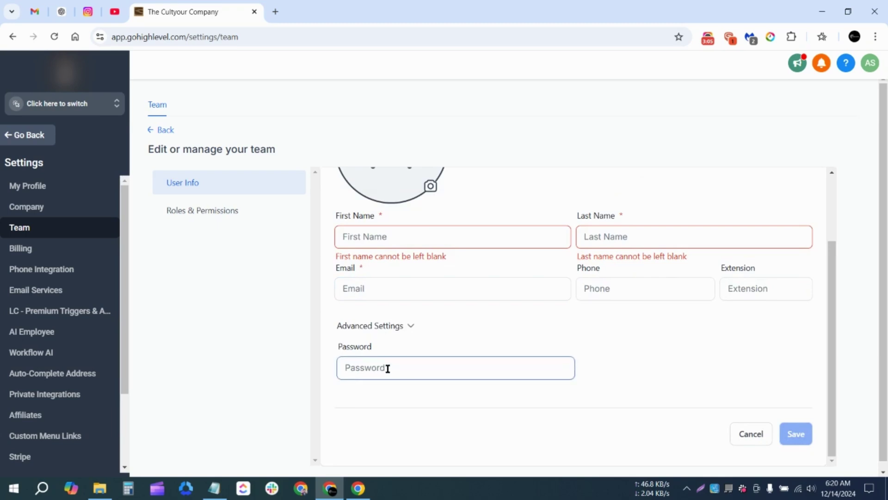
click(423, 367)
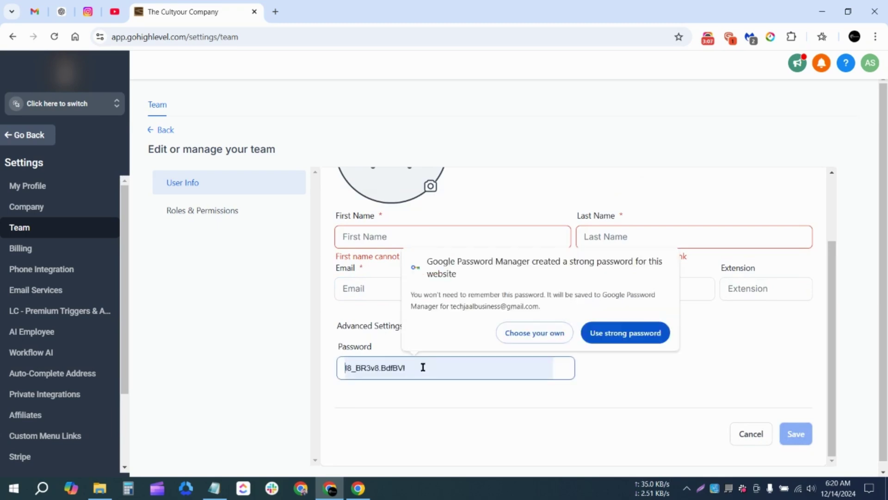
click(485, 400)
click(443, 330)
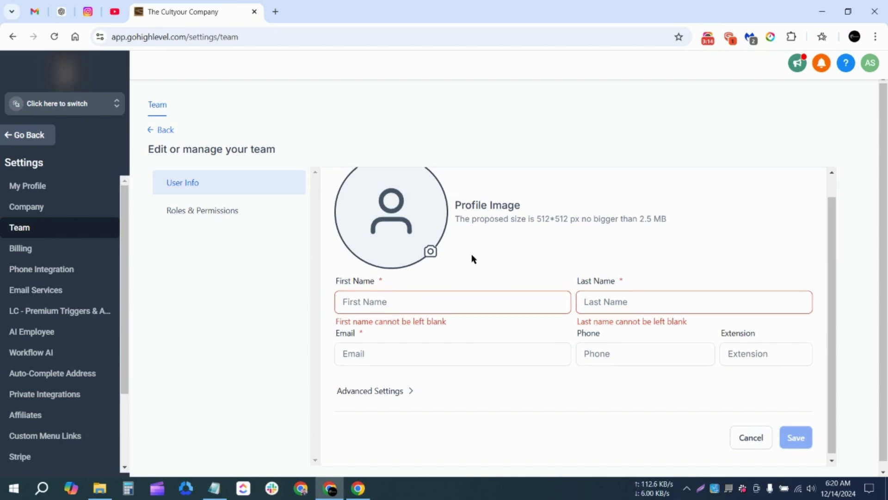
scroll(471, 254, up, 1)
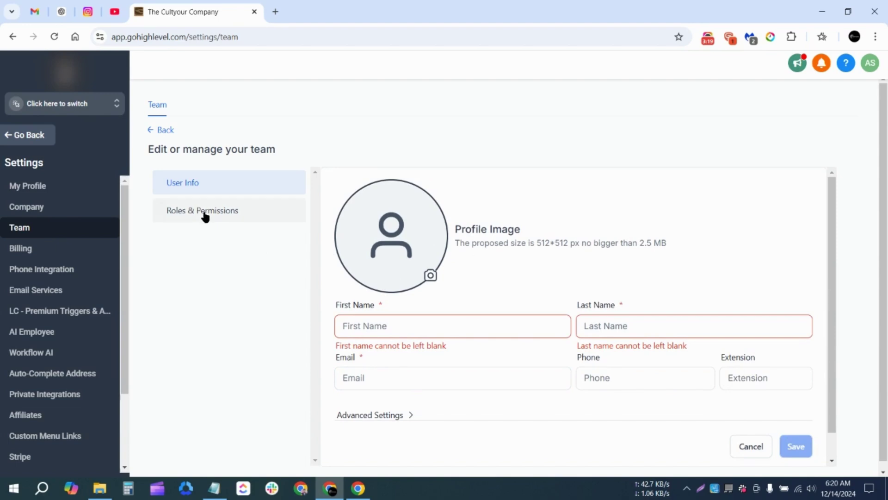
Open the new employee's roles and permissions settings.
click(199, 226)
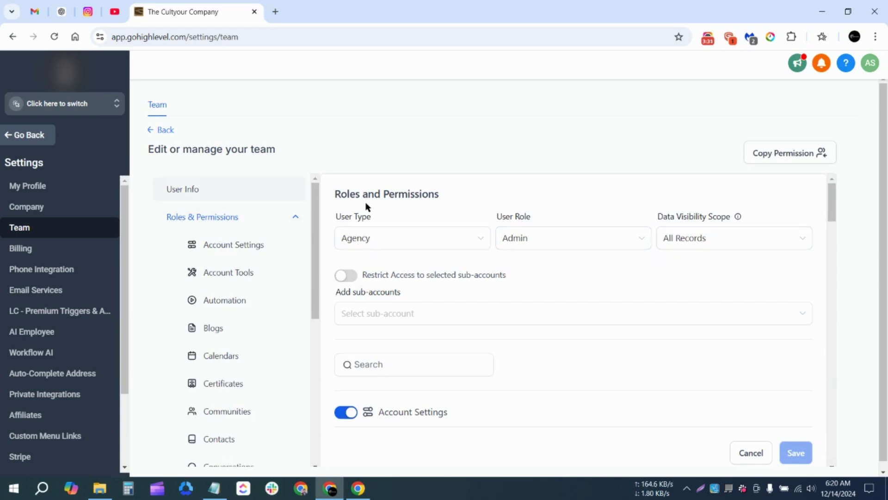
click(181, 190)
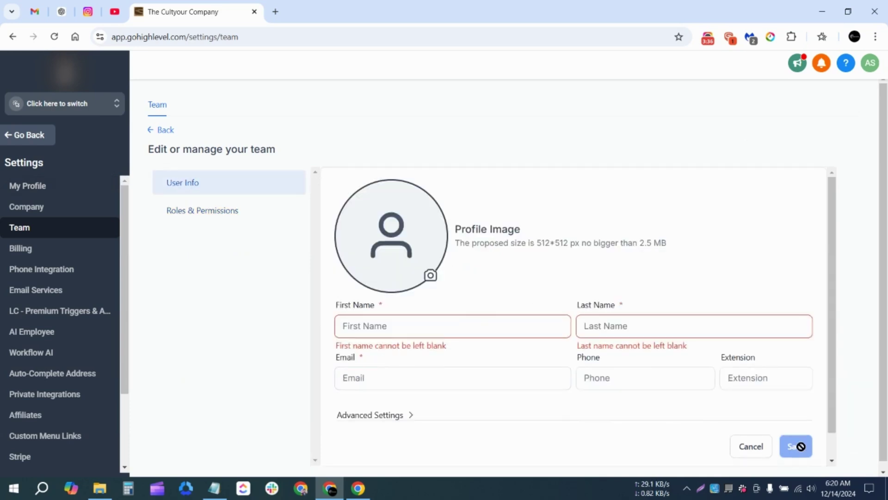
click(174, 220)
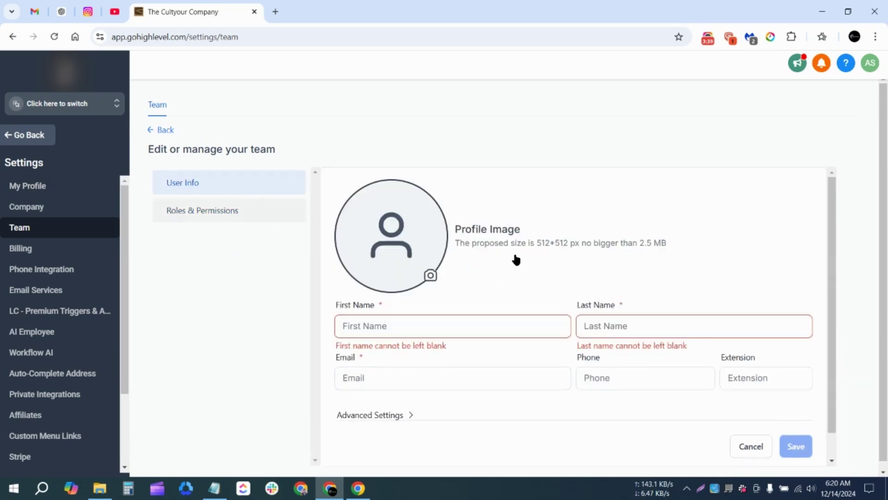
click(247, 197)
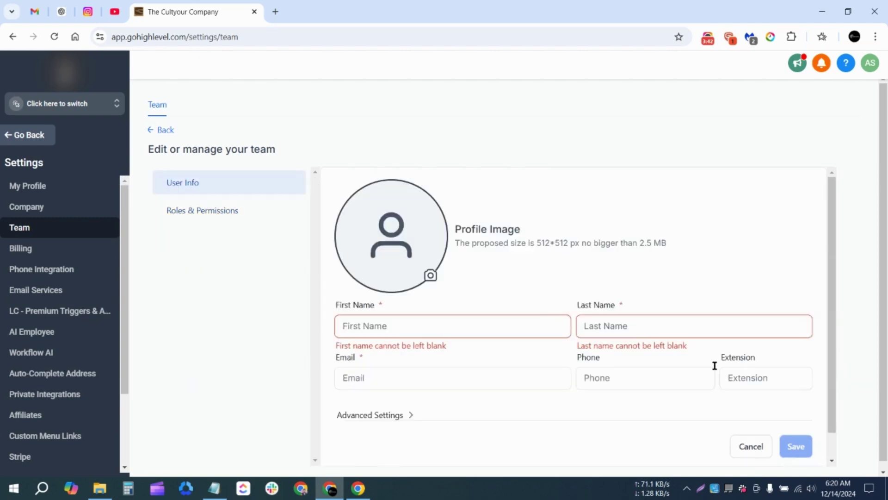
click(207, 216)
Examine the options offered for the new employee's user type and user role.
click(368, 240)
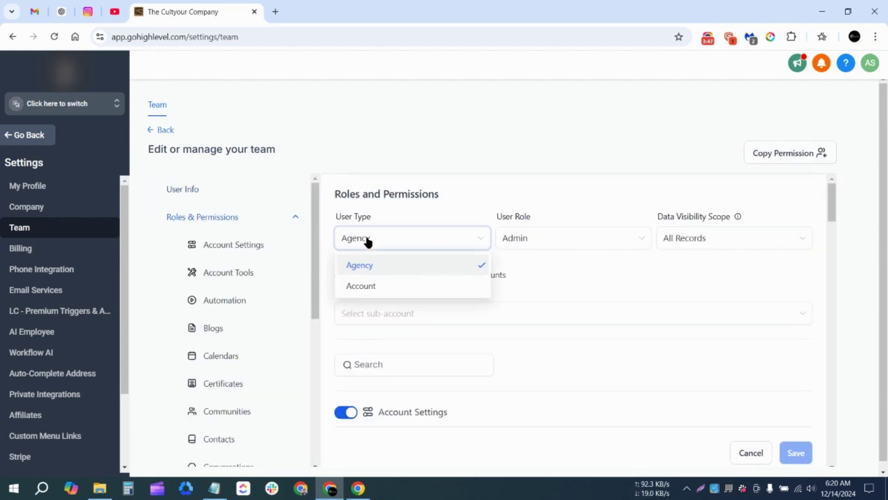
click(363, 259)
click(366, 248)
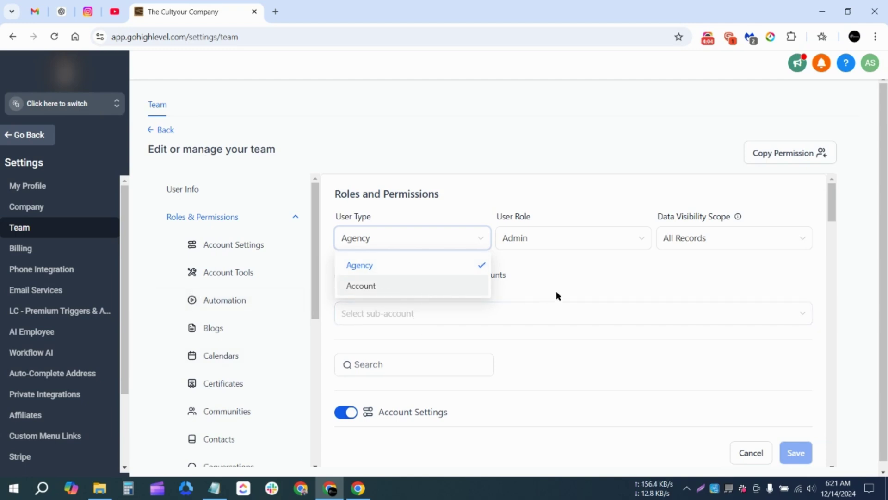
click(584, 284)
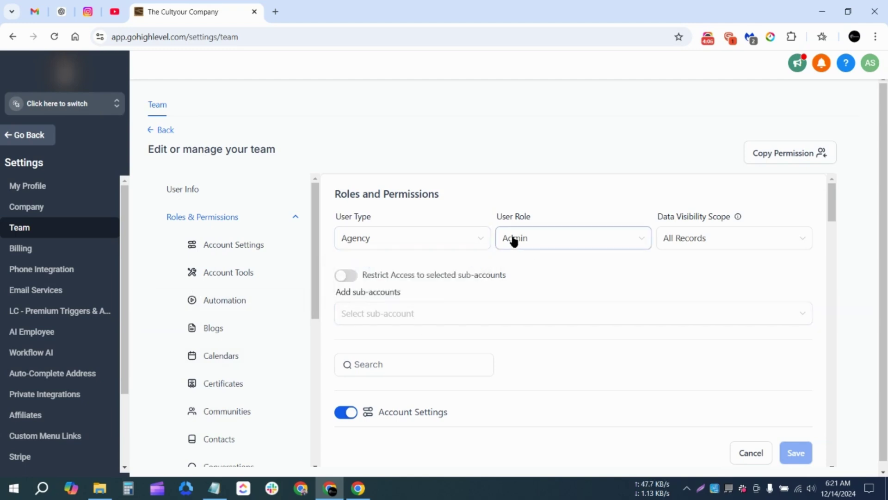
click(534, 244)
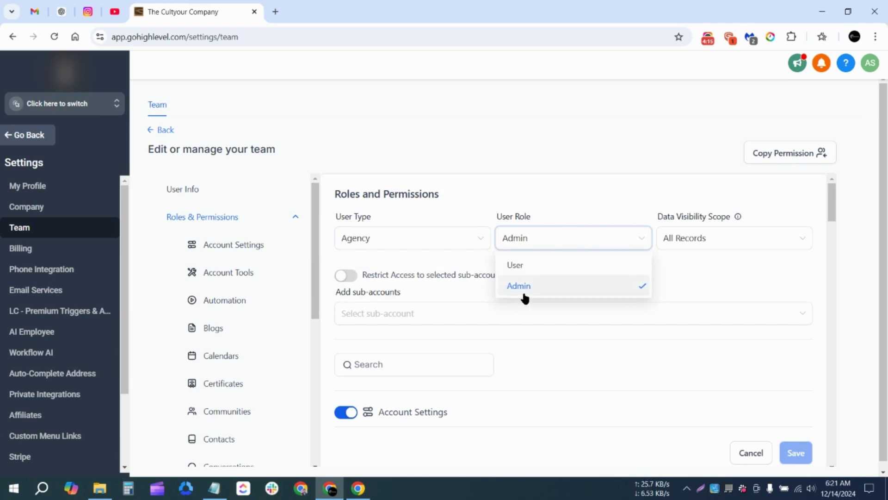
click(680, 273)
click(394, 239)
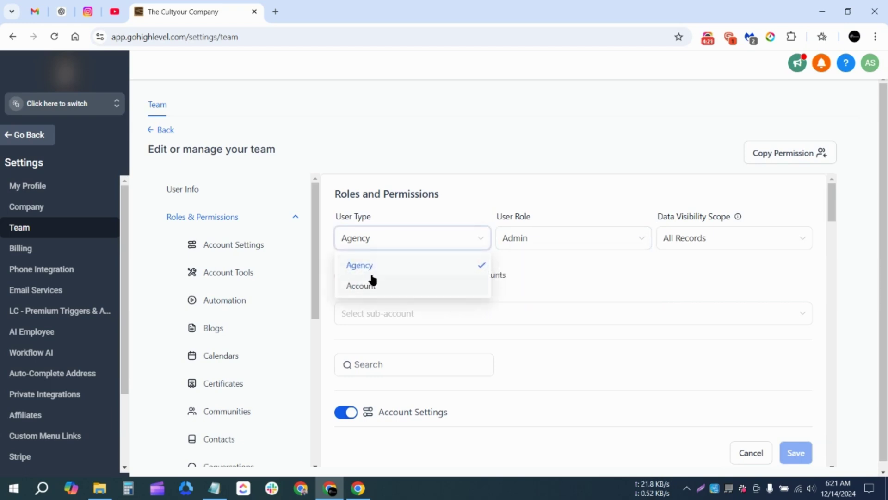
click(521, 244)
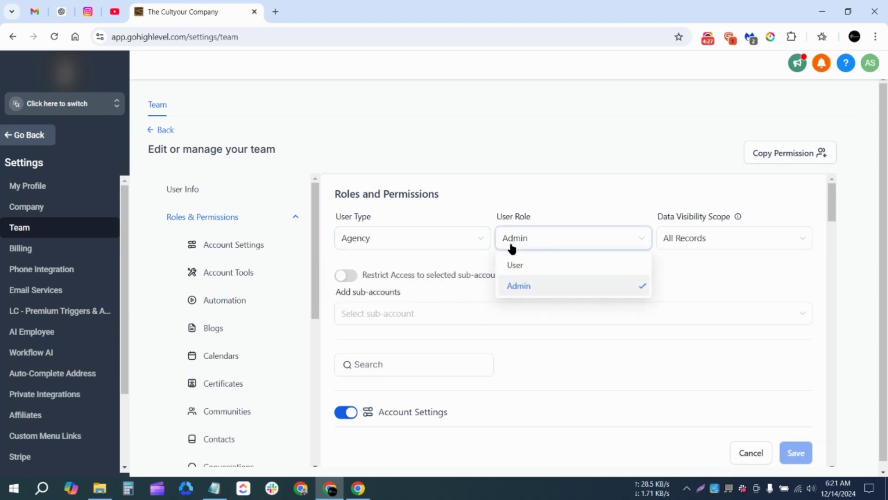
click(540, 198)
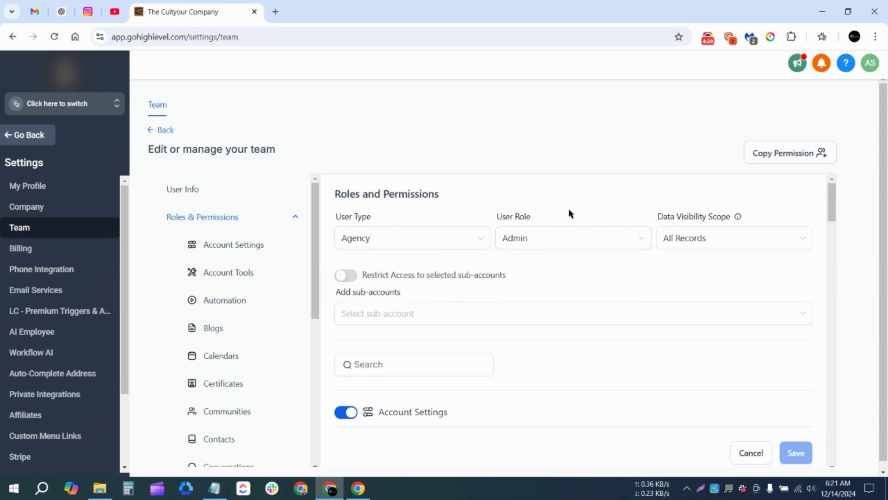
Set the user type to Account and the user role to User, and check which sub-accounts can be assigned.
click(418, 245)
click(369, 287)
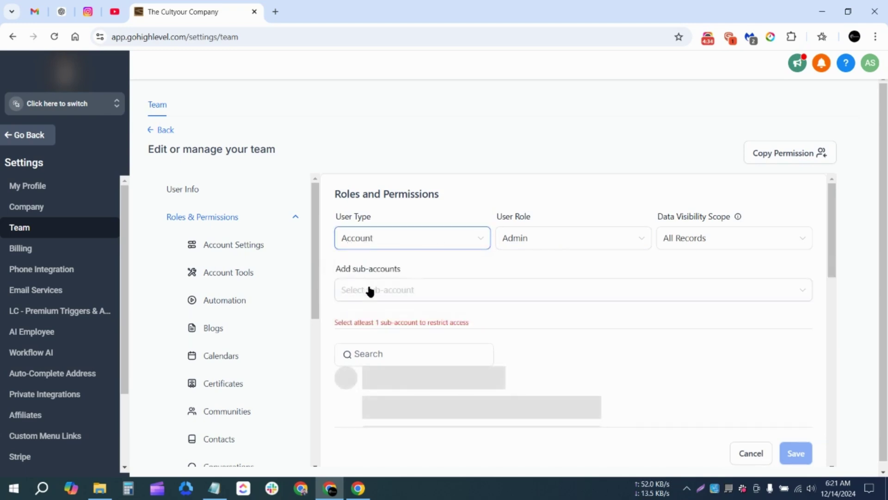
click(527, 242)
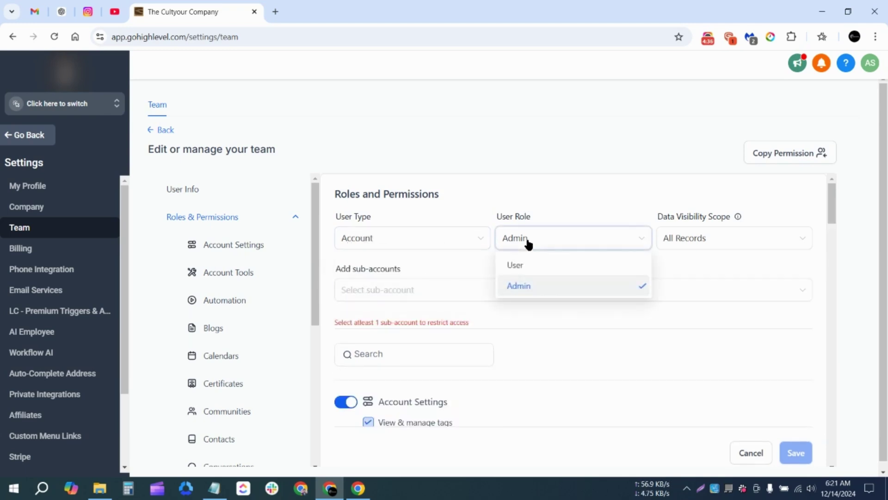
click(517, 268)
click(429, 293)
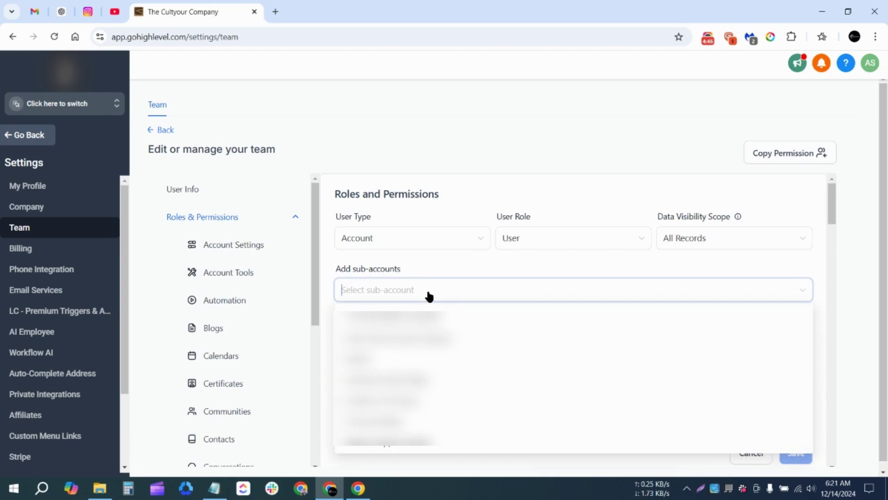
click(514, 266)
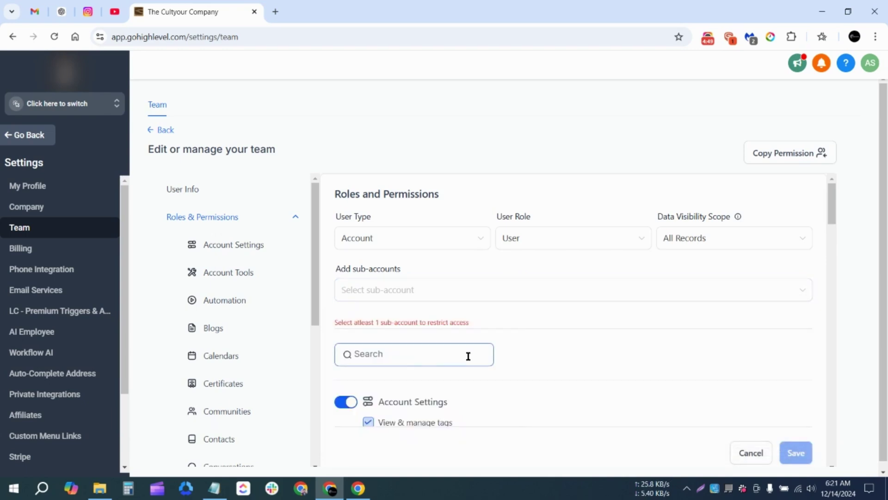
Examine the permission search and the Account Settings, Automation and Calendars permission groups.
scroll(481, 347, down, 2)
click(403, 259)
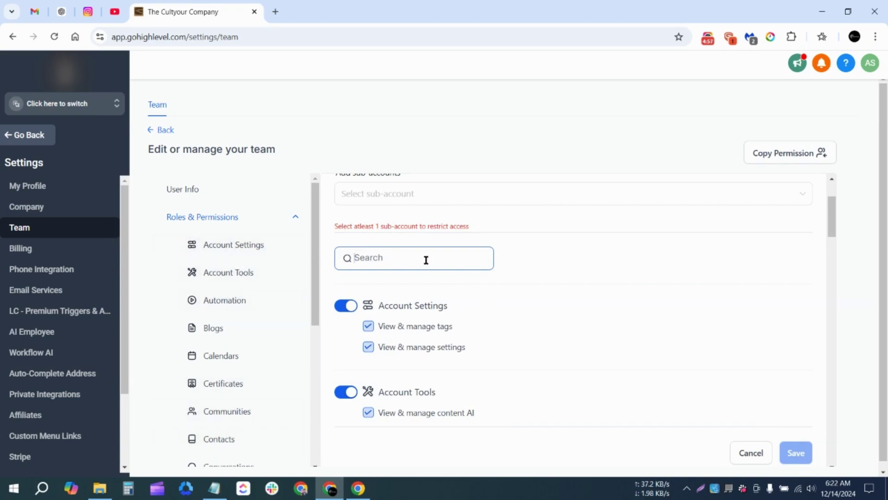
click(220, 248)
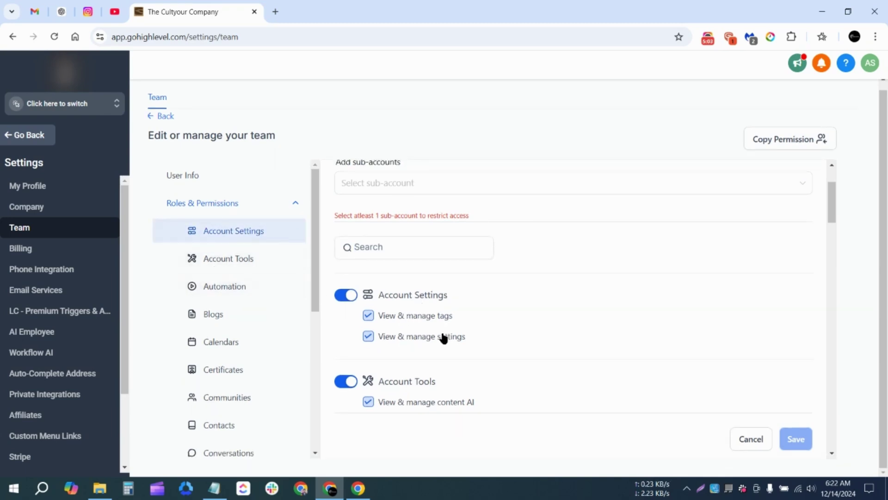
click(230, 287)
click(216, 352)
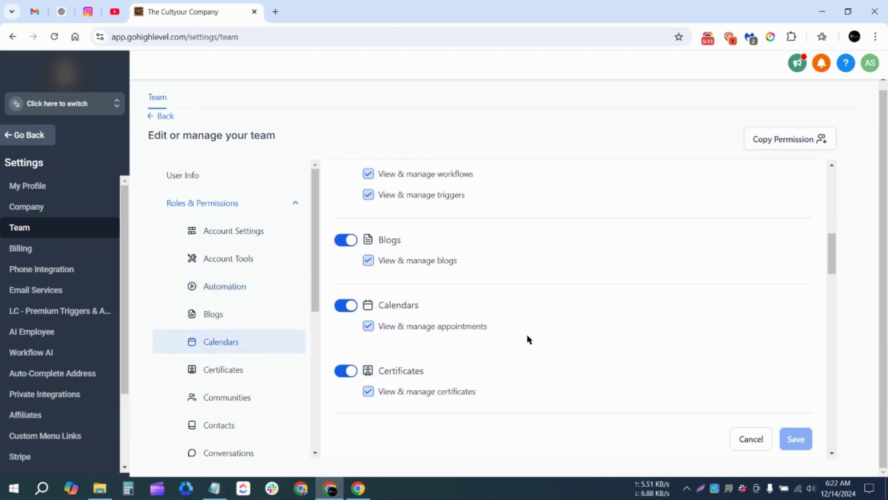
scroll(527, 334, up, 10)
scroll(528, 334, down, 5)
scroll(528, 333, up, 2)
scroll(529, 333, up, 4)
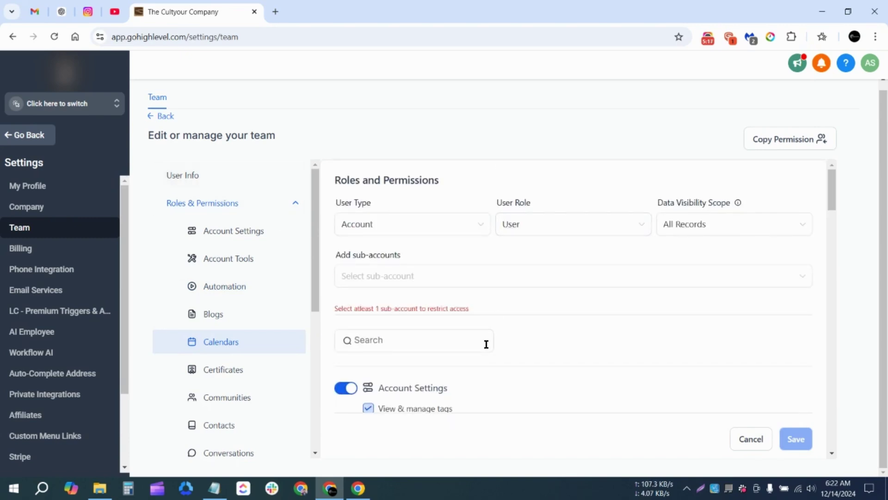
Turn off the whole Account Tools permission group for the new employee.
scroll(509, 324, down, 2)
scroll(532, 304, down, 2)
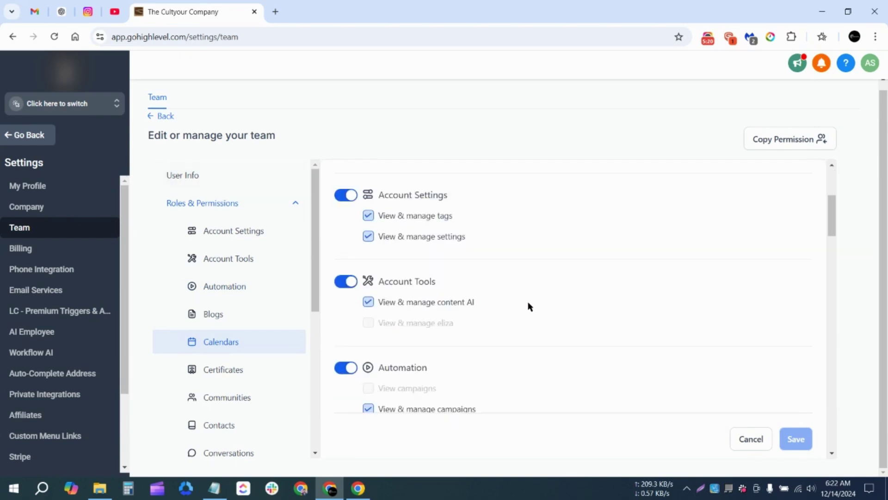
click(343, 283)
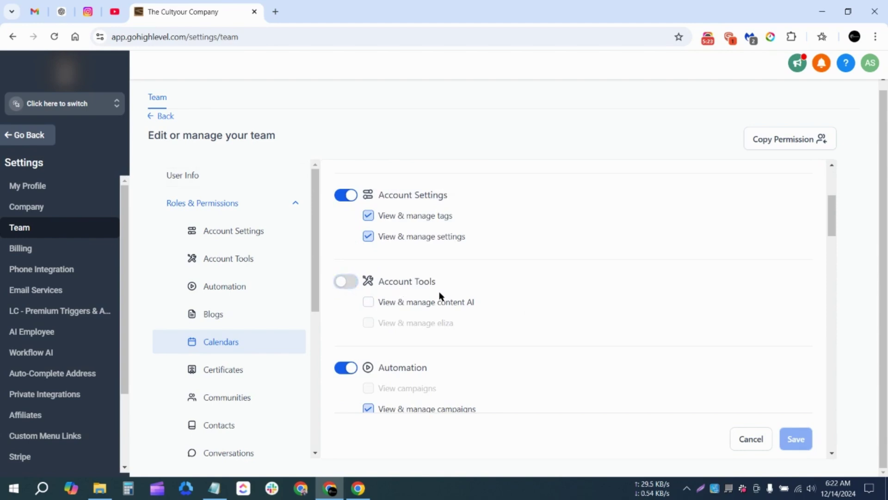
Examine the permission groups from Automation to Funnels, including the individual view permissions of the Dashboard group.
scroll(506, 304, down, 6)
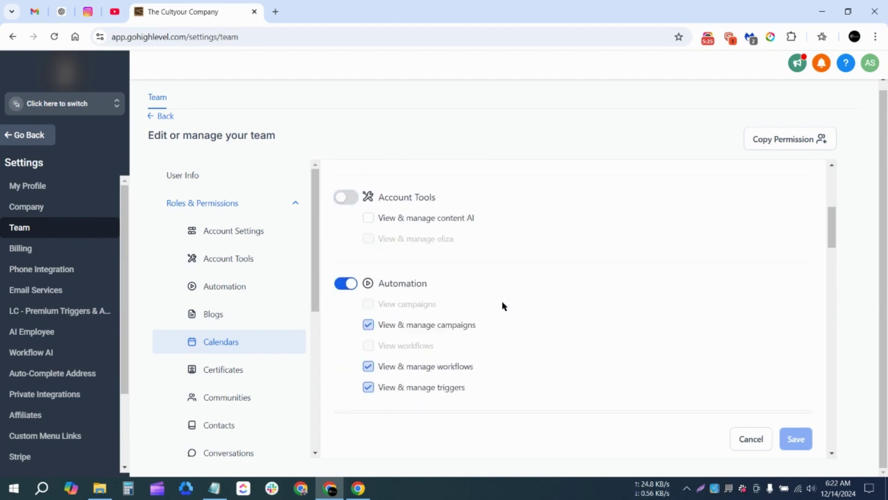
scroll(500, 303, down, 2)
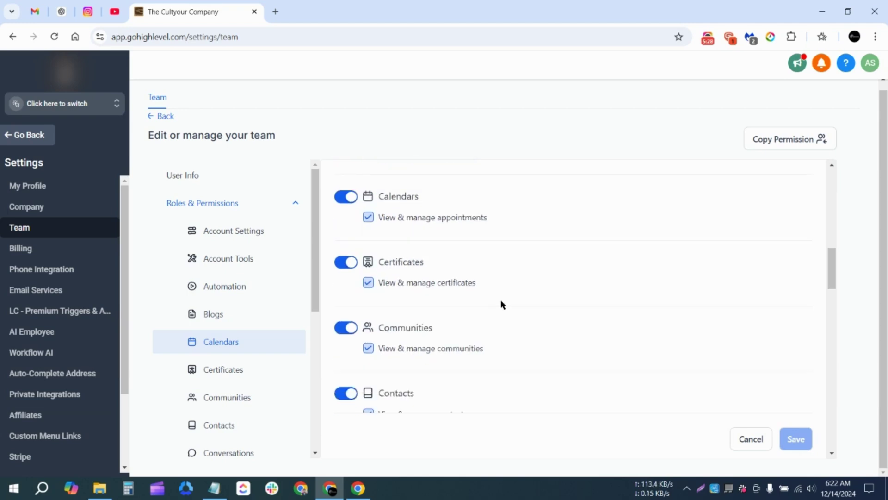
scroll(479, 310, down, 4)
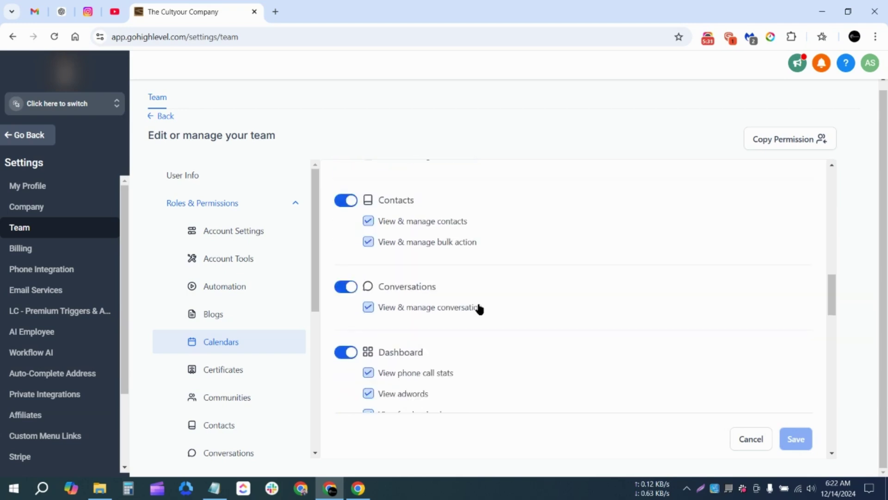
scroll(501, 324, down, 11)
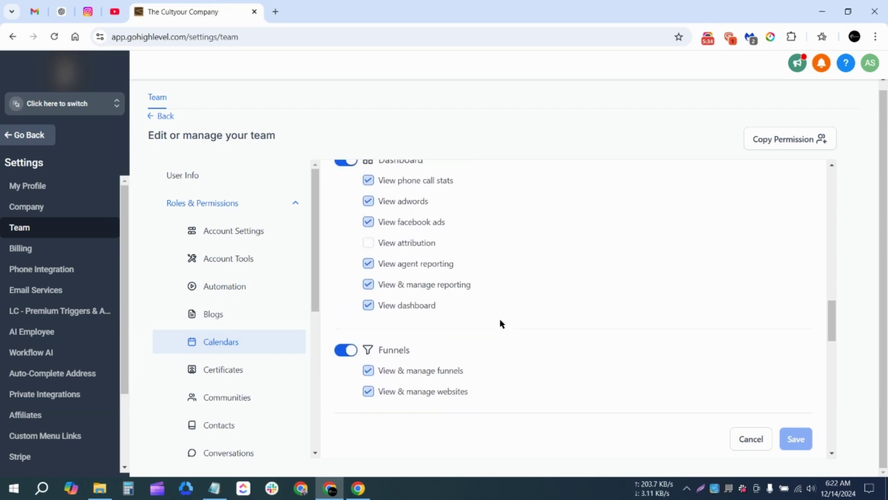
scroll(402, 234, up, 2)
click(368, 292)
Turn off the View opportunities lead value permission in the Opportunities group while keeping the group enabled.
scroll(540, 304, down, 4)
scroll(540, 304, down, 4)
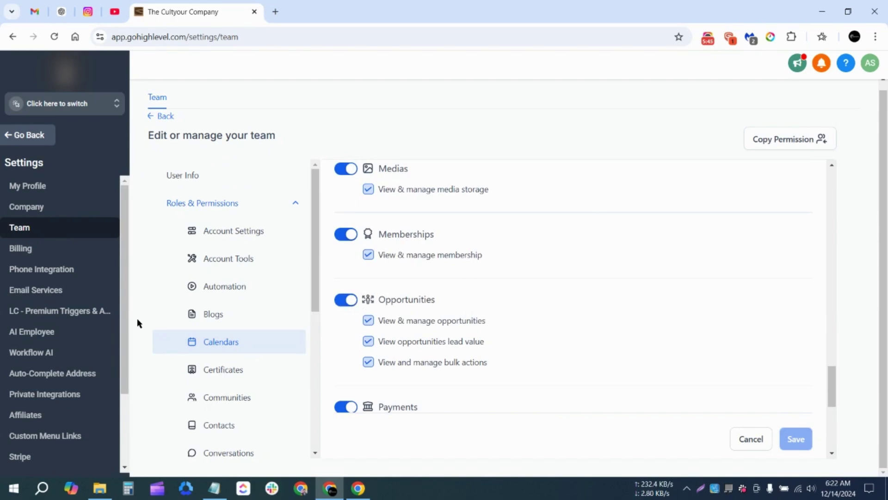
click(343, 303)
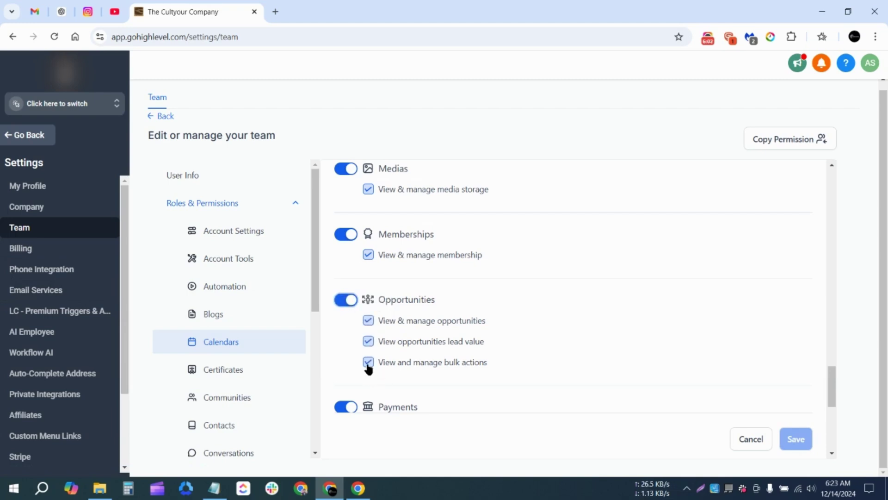
click(368, 343)
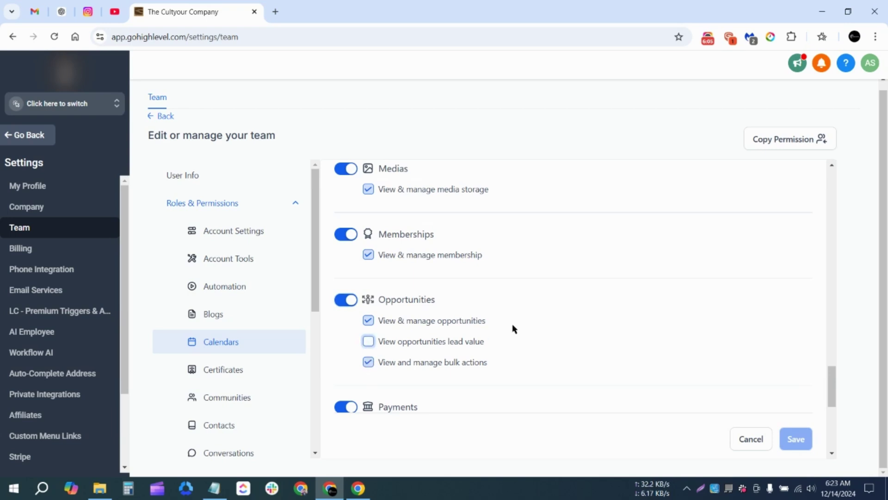
Turn off the whole Payments and WordPress permission groups for the new employee.
scroll(511, 329, down, 4)
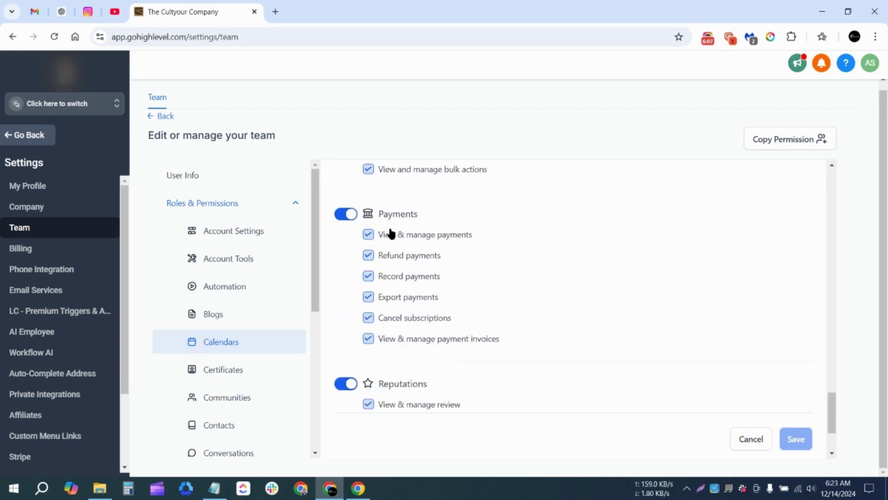
click(345, 214)
scroll(492, 309, down, 3)
click(345, 356)
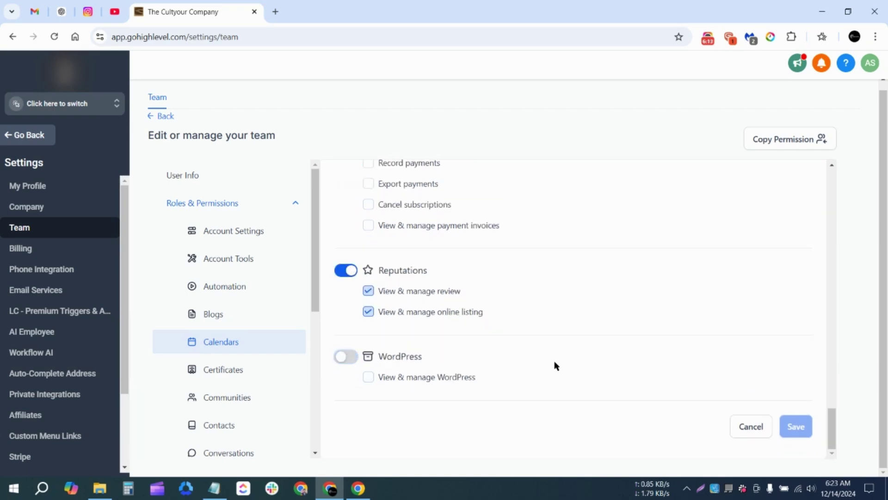
Set the user type to Agency and the user role to Admin, and return to the team list without saving.
scroll(553, 377, up, 15)
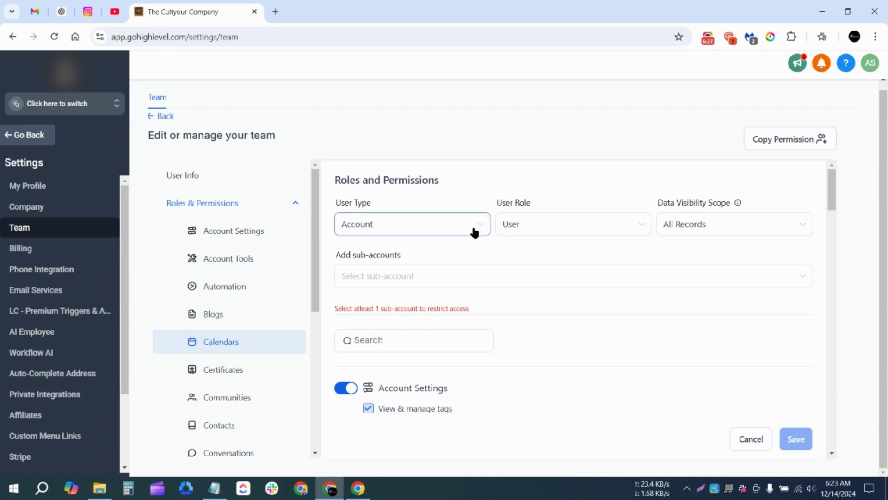
click(425, 232)
click(377, 256)
click(511, 224)
click(524, 271)
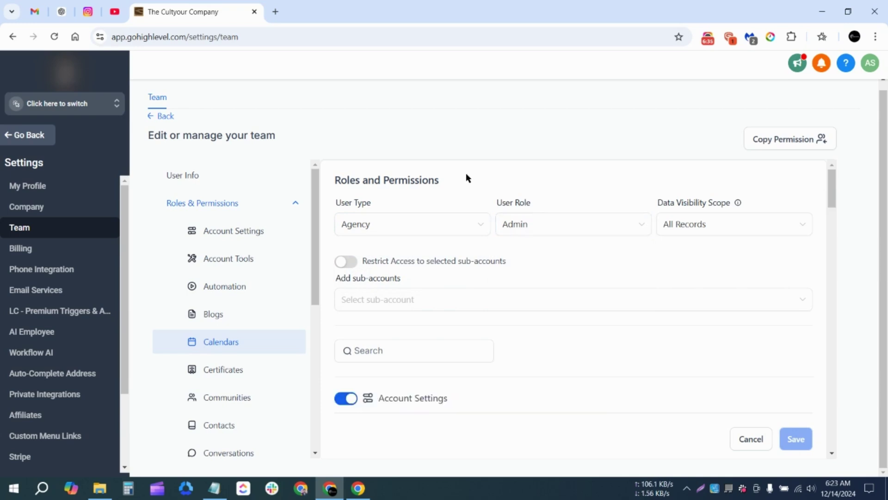
click(170, 116)
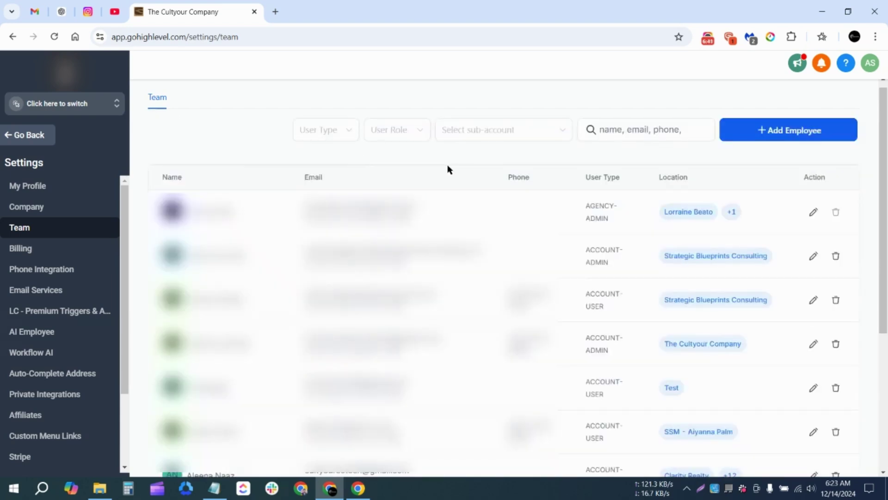